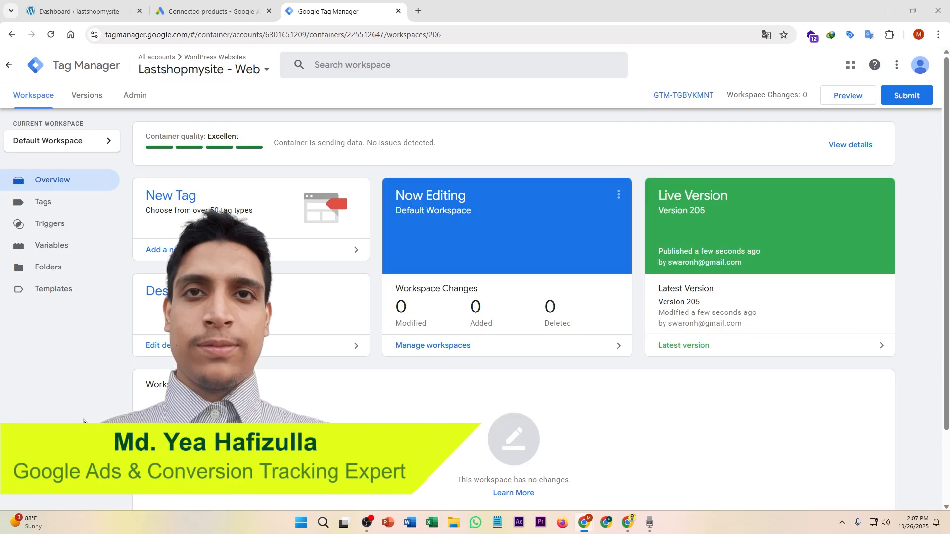
Step: Switch to WordPress and open the Installed Plugins list showing the active GTM4WP plugin
click(81, 8)
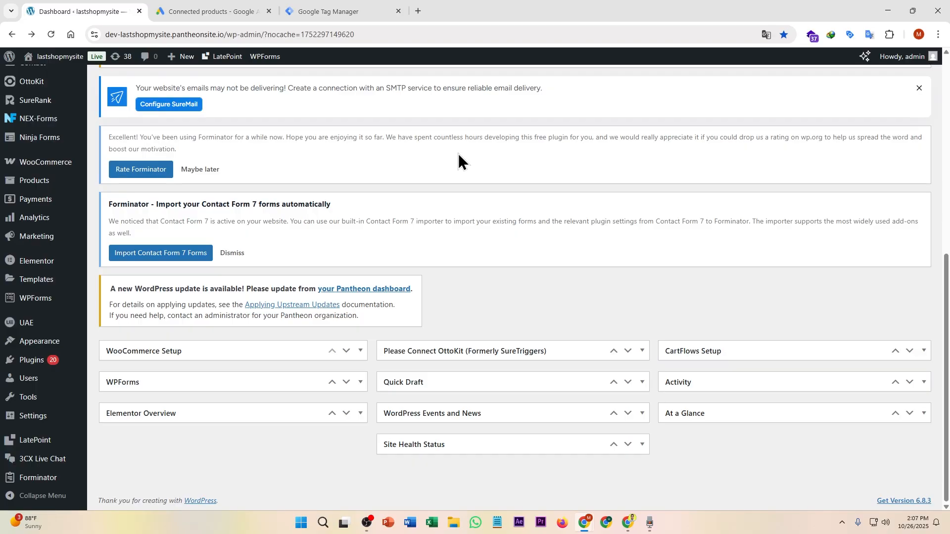
click(39, 365)
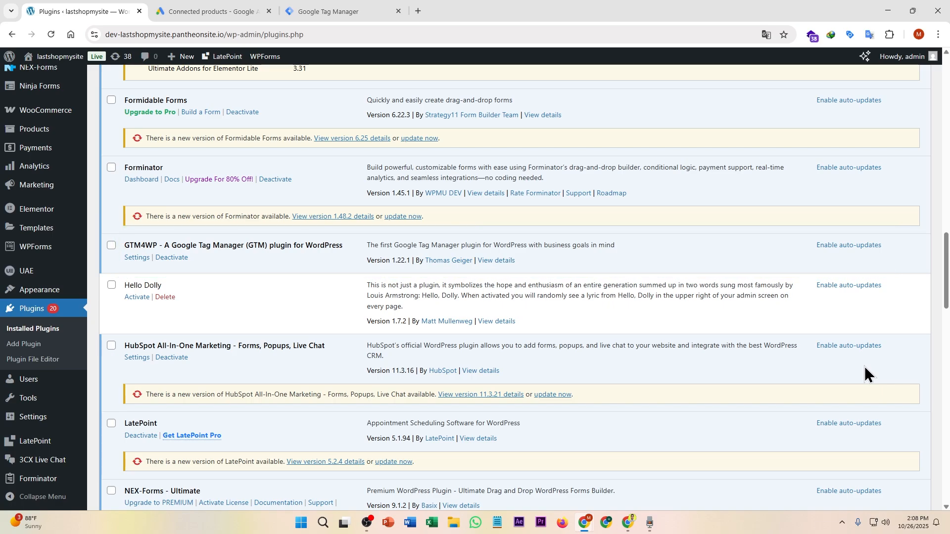
Step: Save GTM4WP's WooCommerce integration with e-commerce tracking and customer data in data layer enabled
click(134, 258)
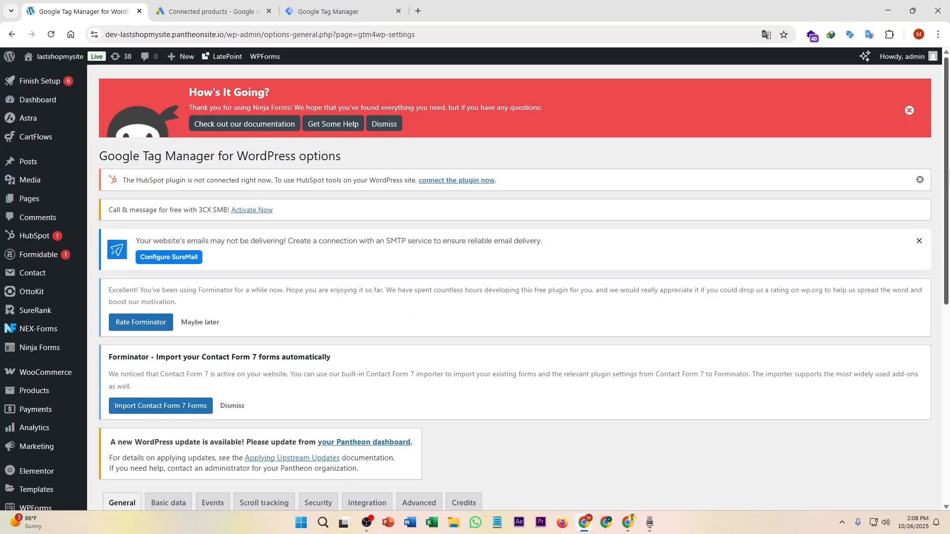
scroll(604, 191, down, 5)
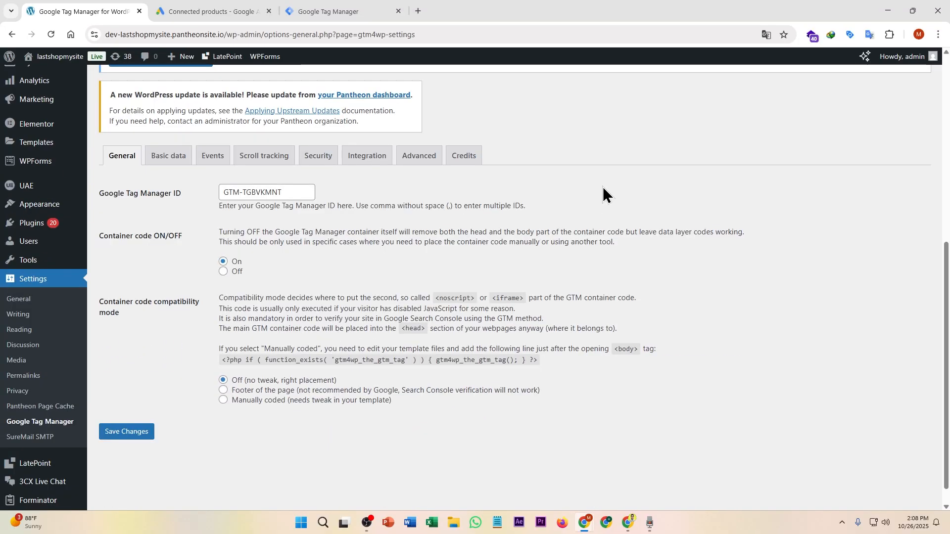
click(367, 156)
click(183, 180)
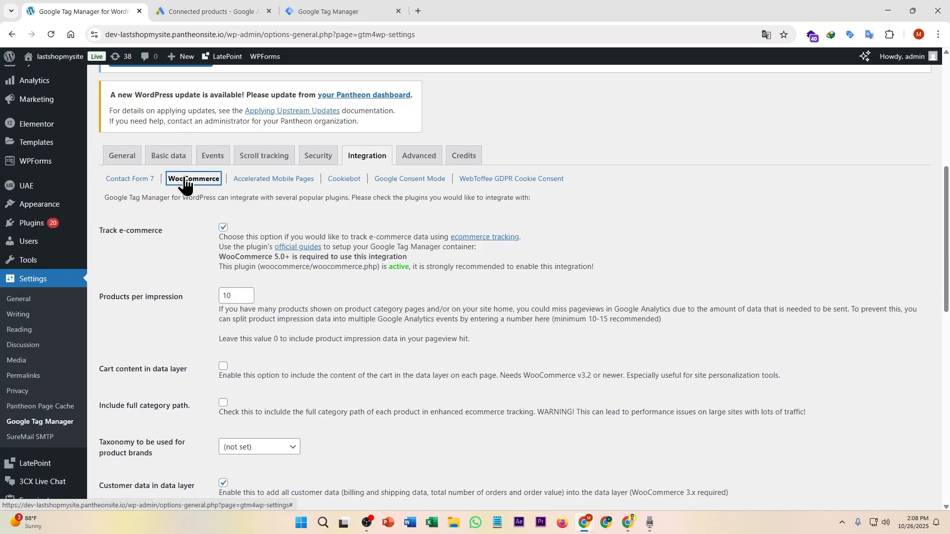
drag(943, 198, 942, 251)
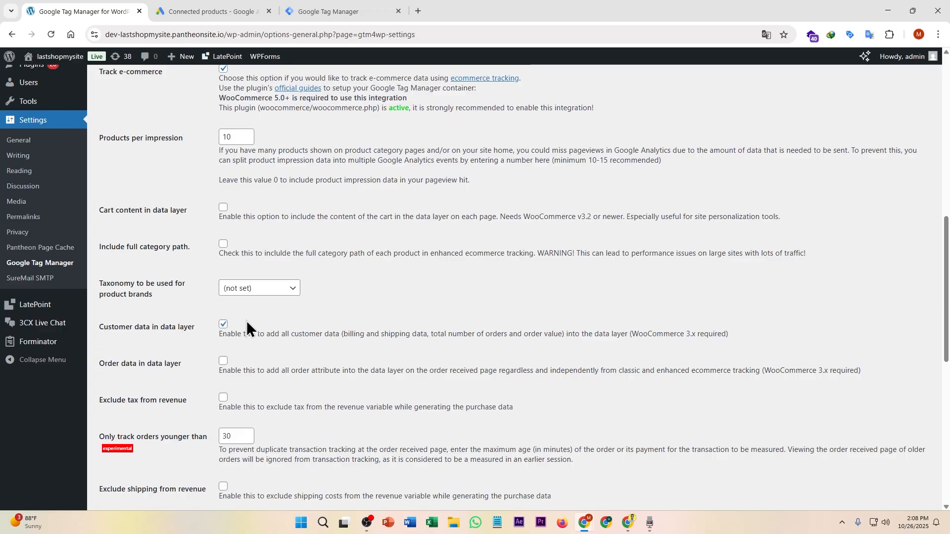
drag(946, 319, 946, 465)
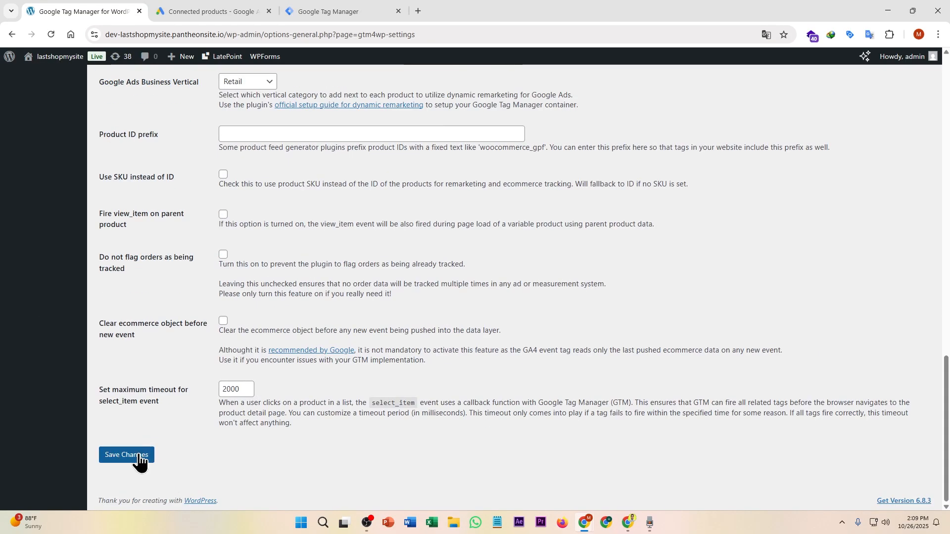
click(126, 454)
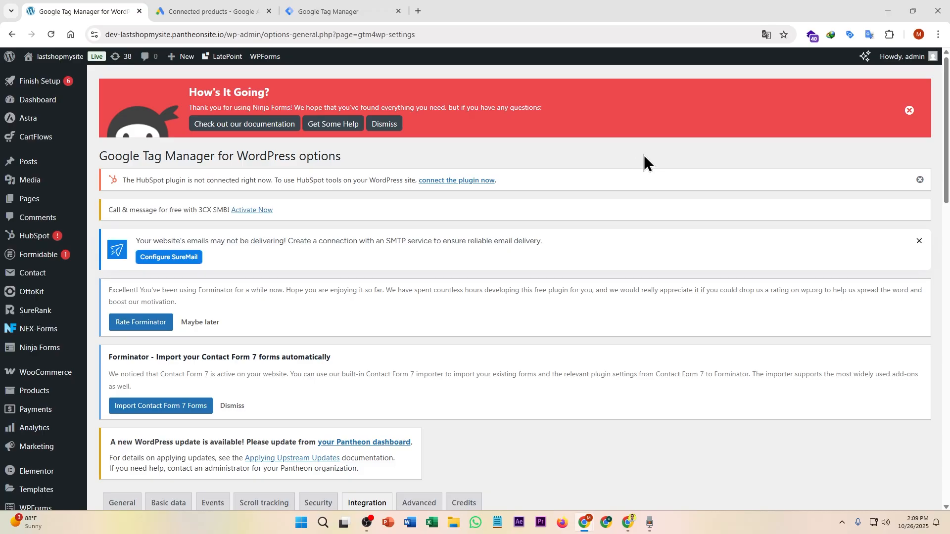
Step: Launch Tag Manager preview on the shop and place a test order for Timeless Classic Collection – White
click(319, 10)
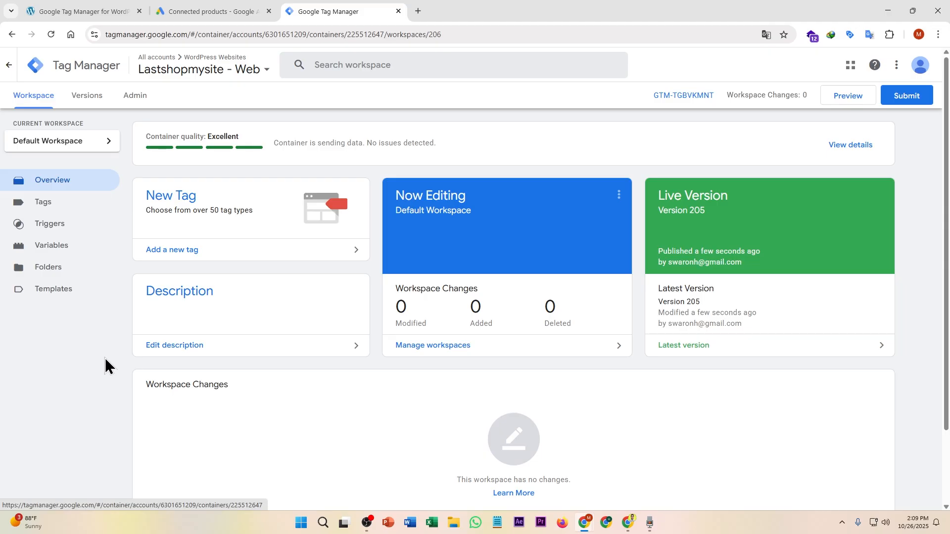
click(845, 99)
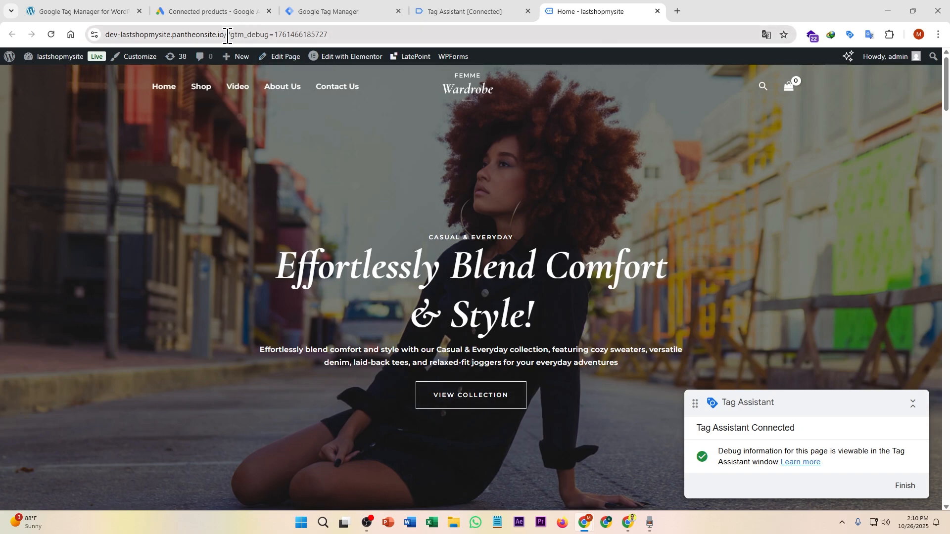
drag(227, 36, 346, 31)
click(213, 228)
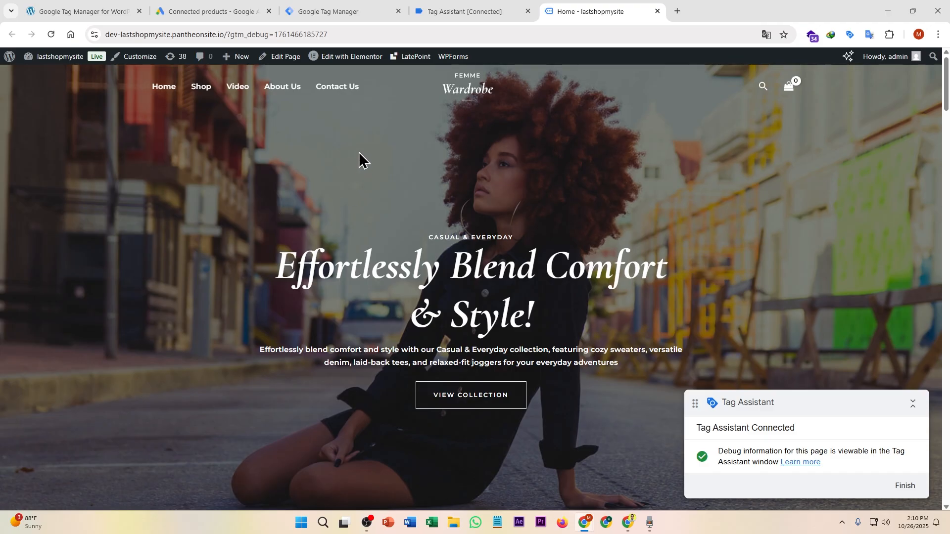
drag(946, 84, 945, 152)
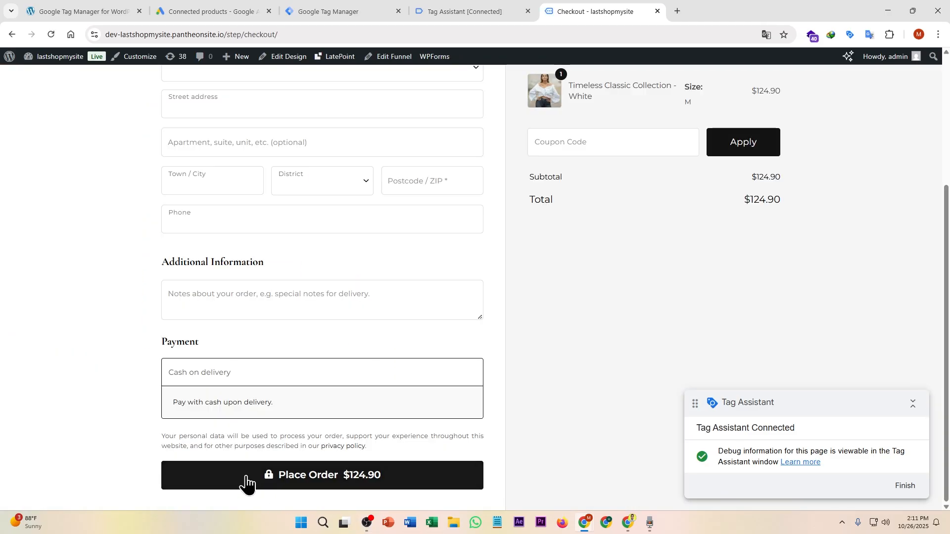
click(246, 476)
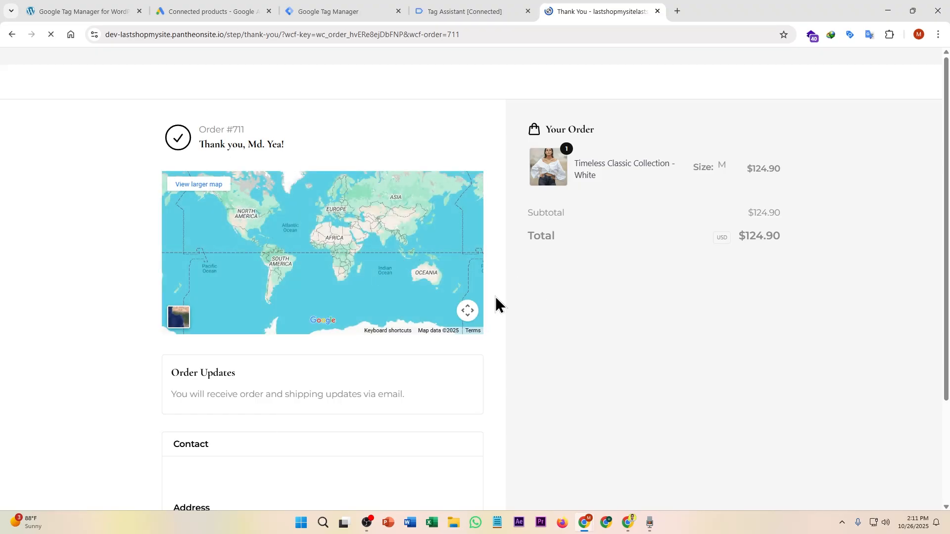
Step: In Tag Assistant, inspect the order 711 purchase event's data layer with its customer billing fields
click(471, 7)
click(475, 253)
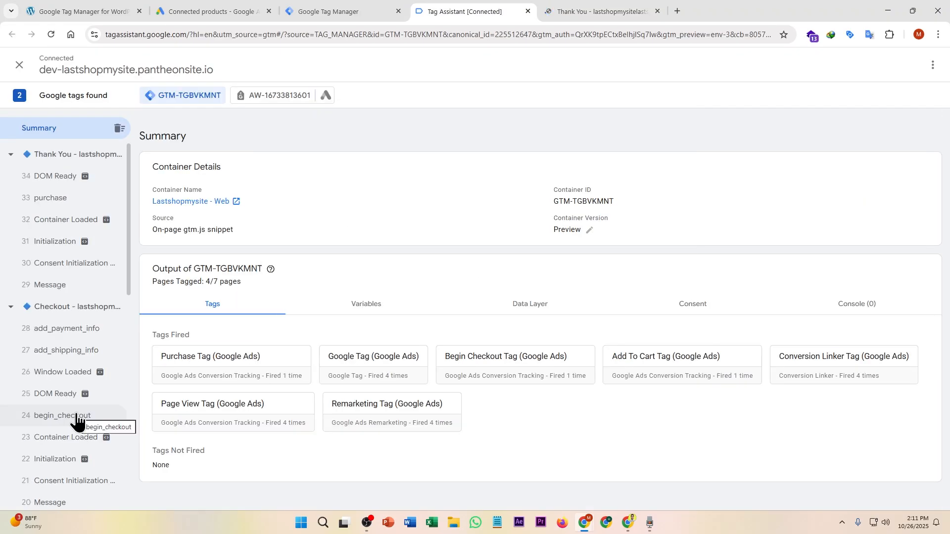
click(62, 198)
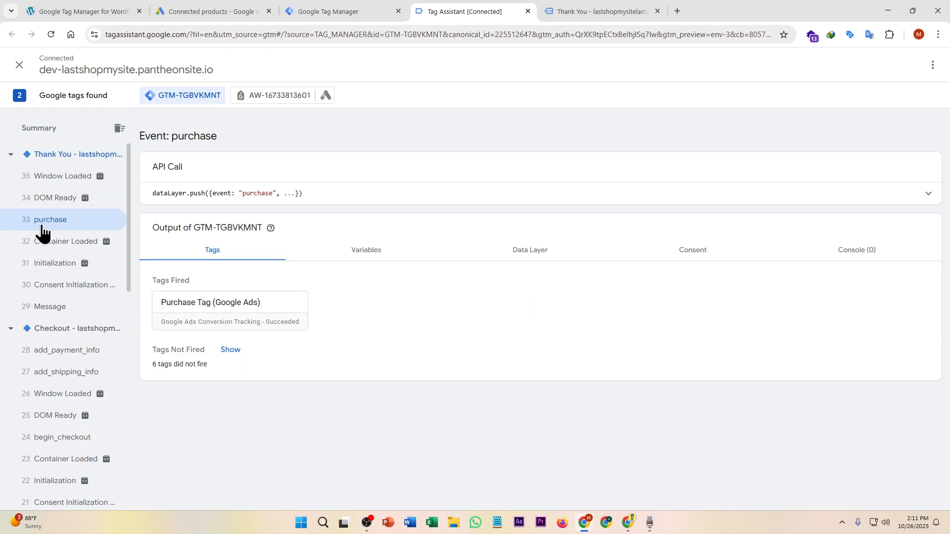
click(536, 251)
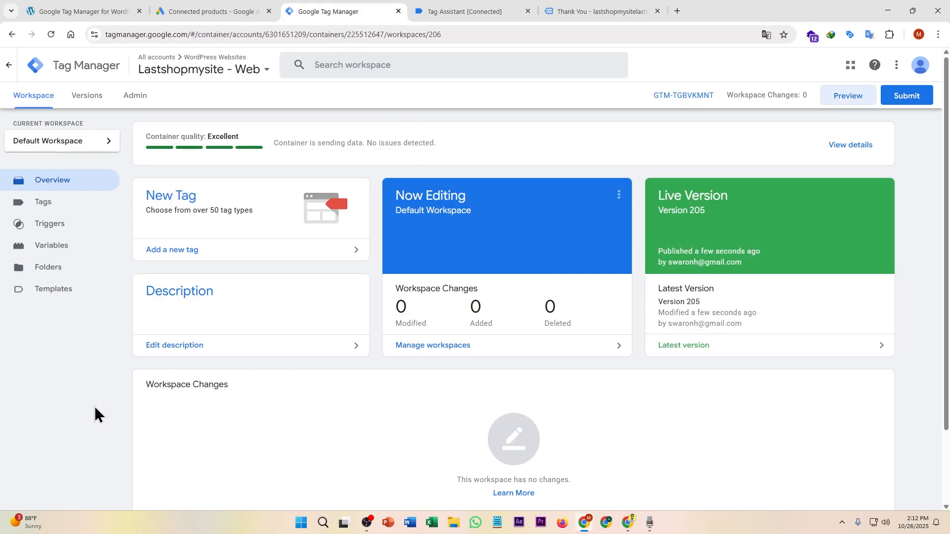
Step: Create a new tag of type Google Ads User-provided Data Event
click(160, 198)
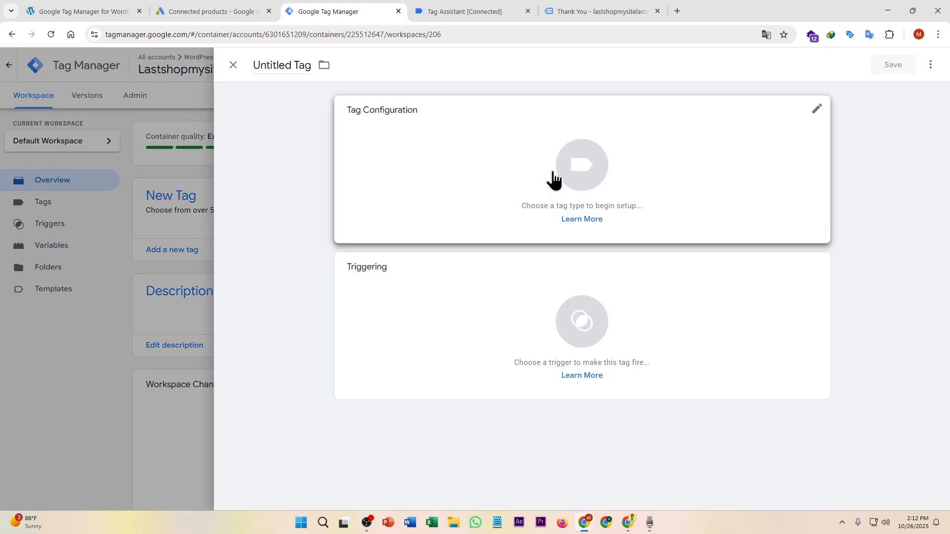
click(553, 179)
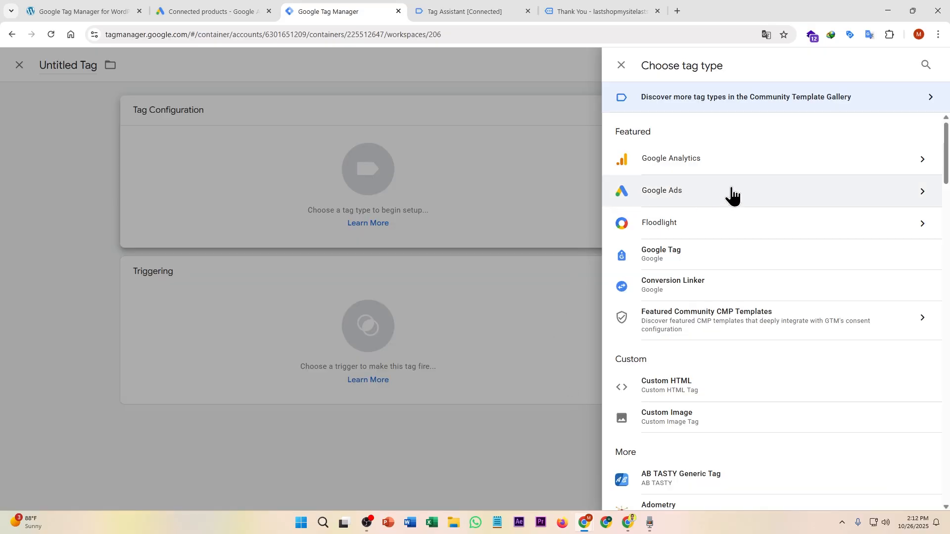
click(685, 191)
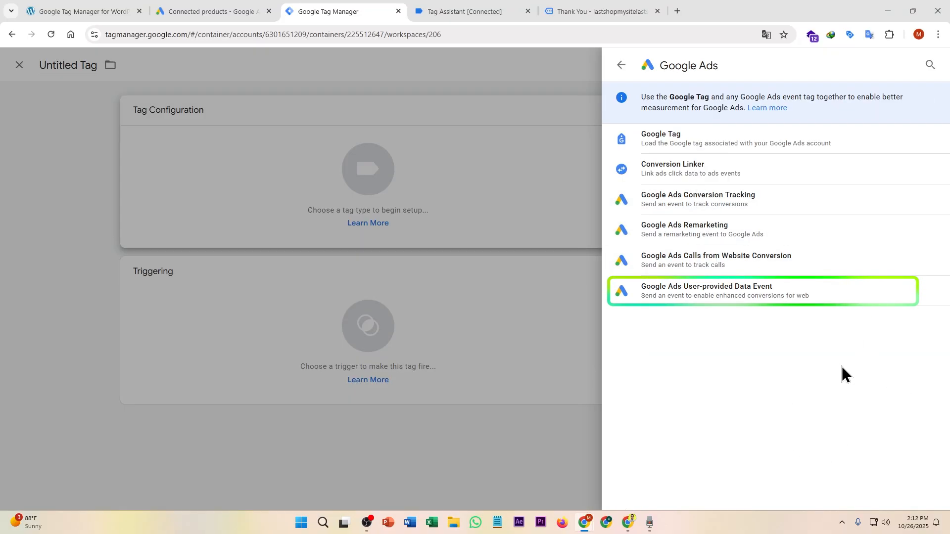
click(796, 305)
click(423, 254)
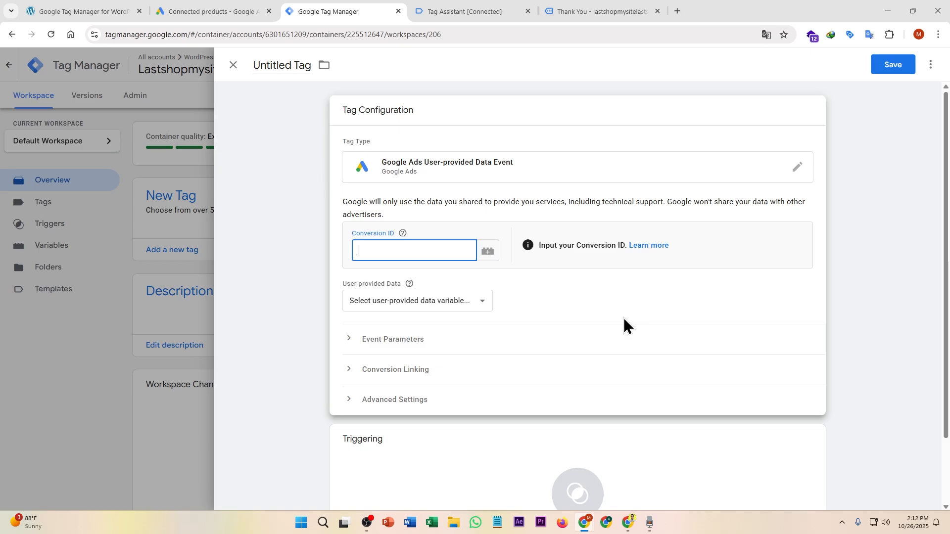
click(204, 15)
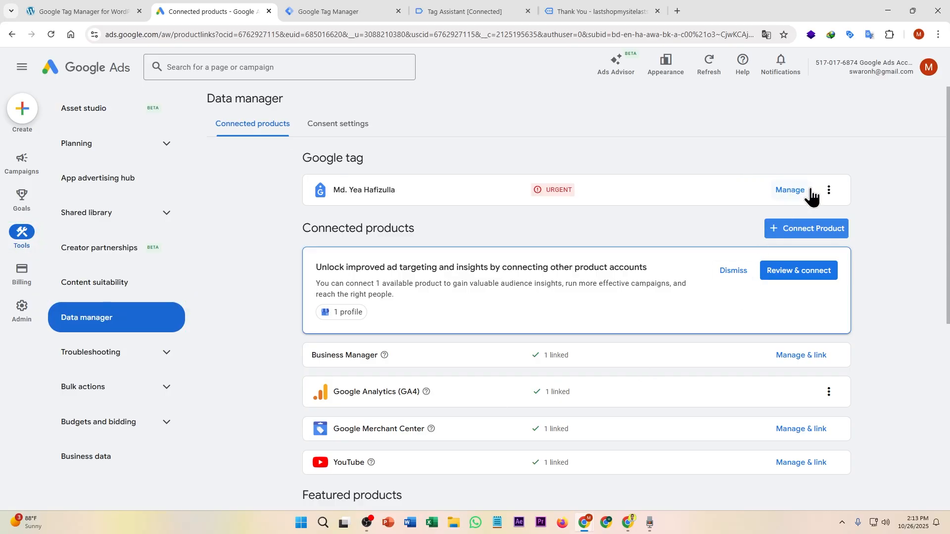
click(790, 192)
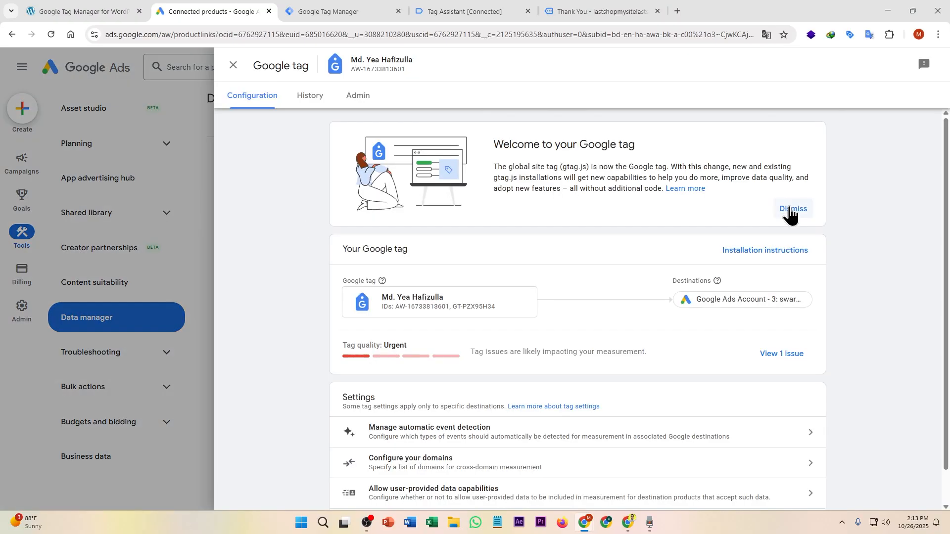
click(710, 312)
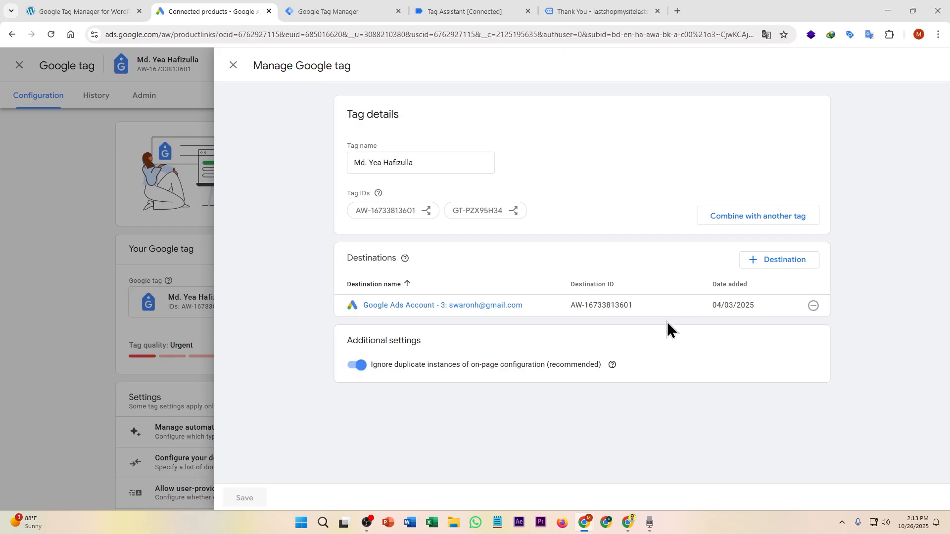
double_click(617, 305)
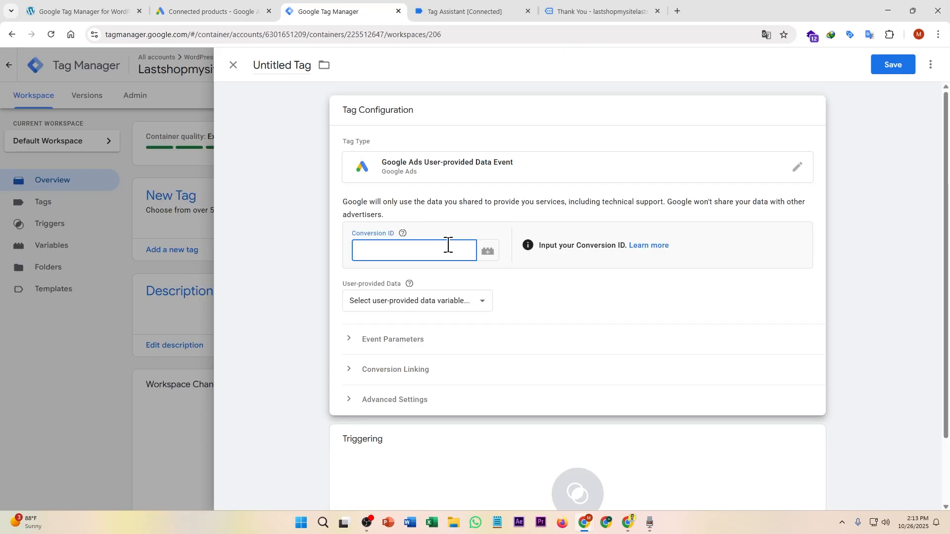
key(ctrl+v)
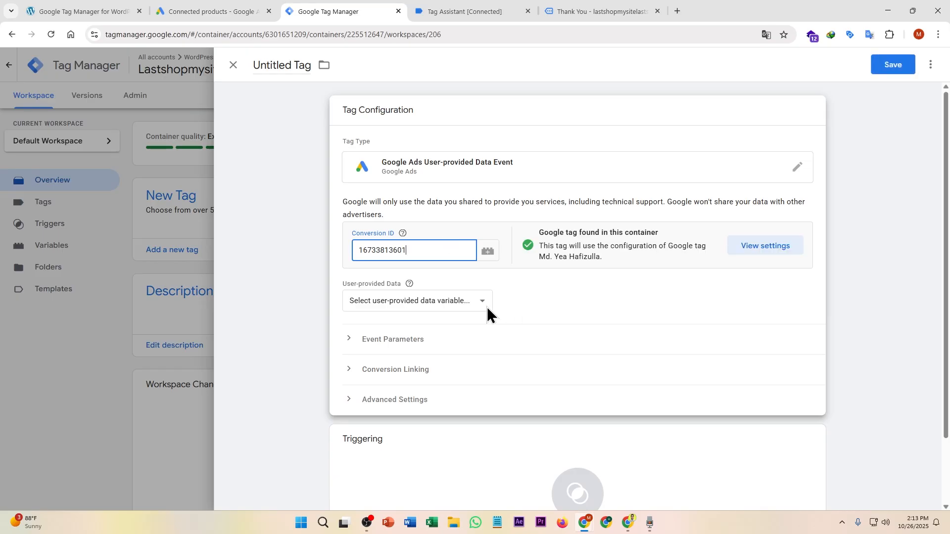
Step: Add a new manually configured User-provided Data variable and start a new Email variable
click(482, 305)
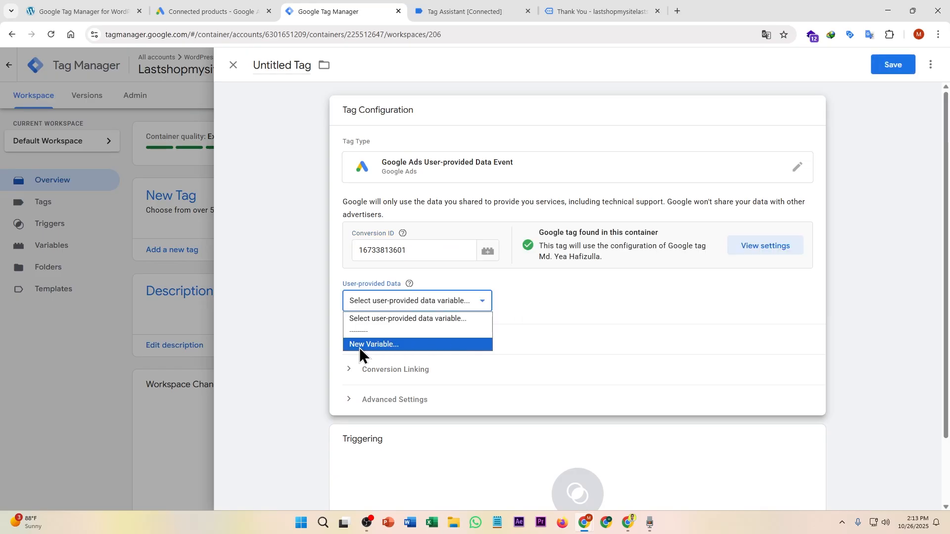
click(414, 345)
scroll(831, 239, down, 2)
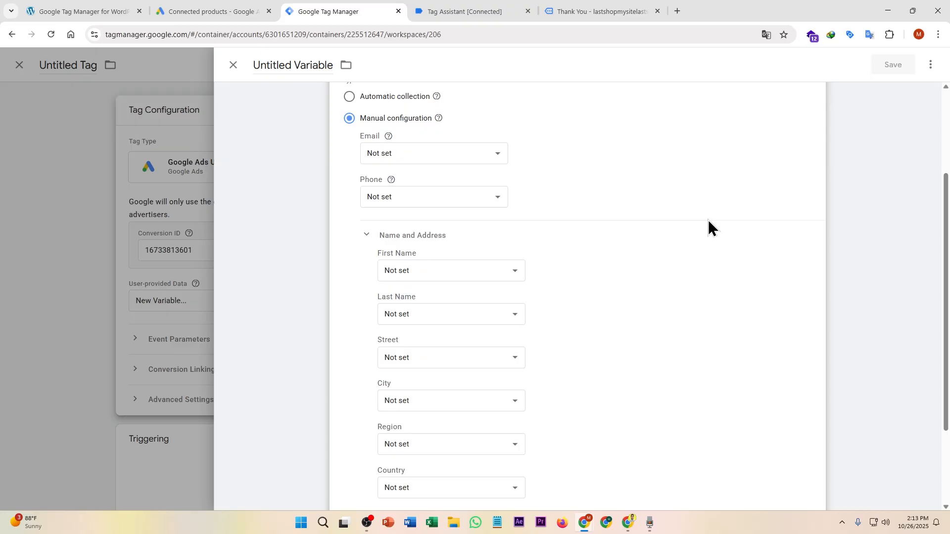
drag(946, 316, 947, 348)
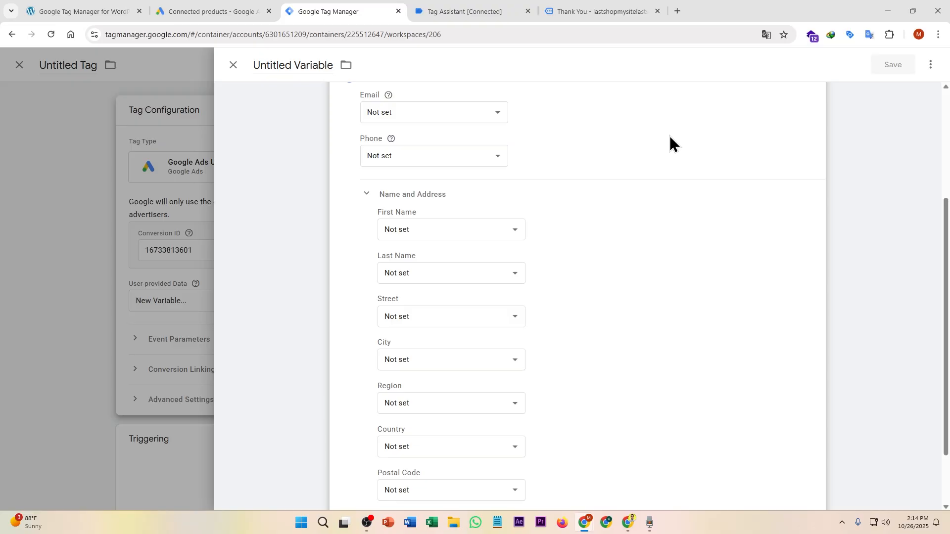
click(495, 115)
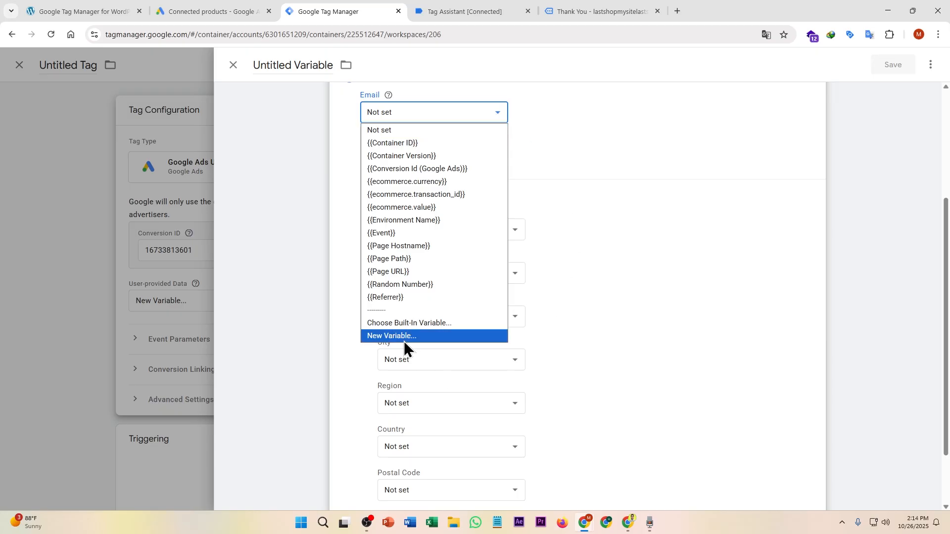
click(425, 339)
Step: Save a Data Layer Variable customerBillingEmail, key copied from Tag Assistant, as the Email value
click(692, 327)
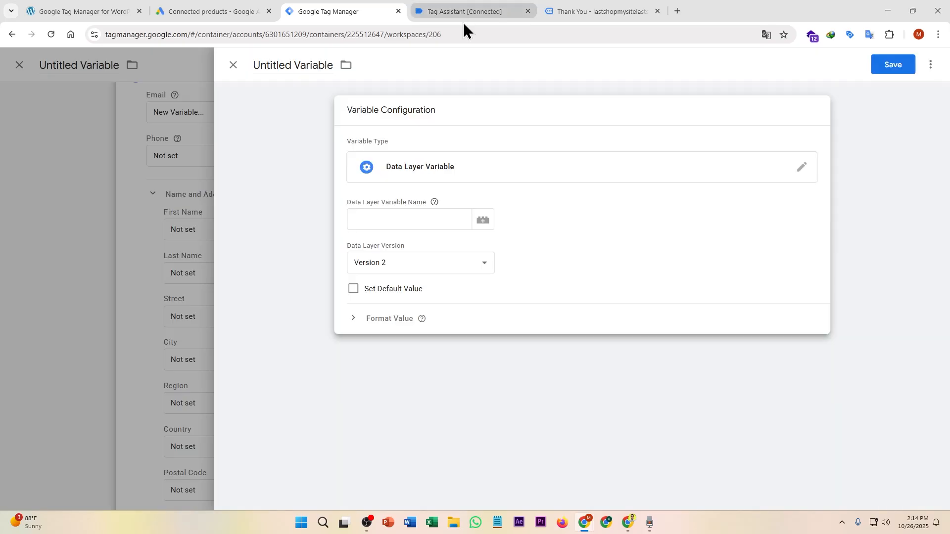
click(473, 14)
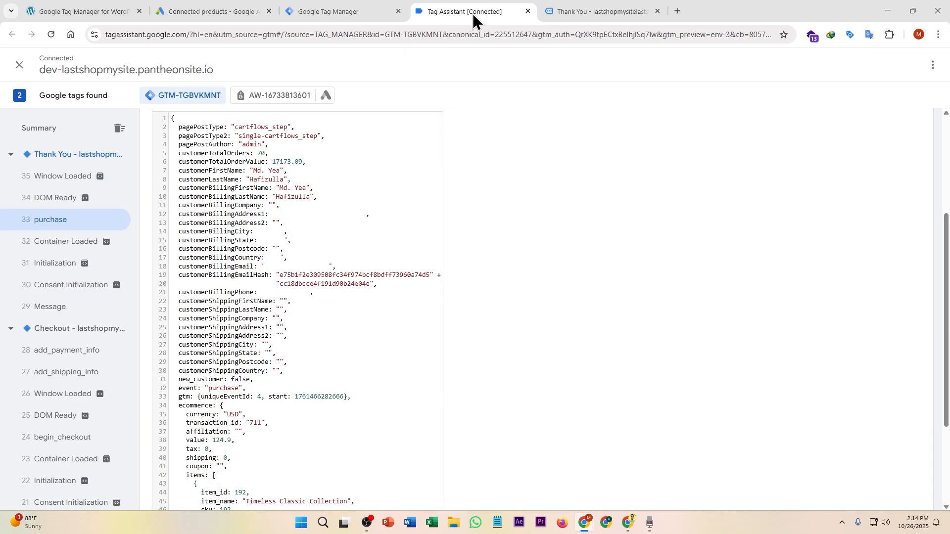
double_click(221, 267)
key(ctrl+c)
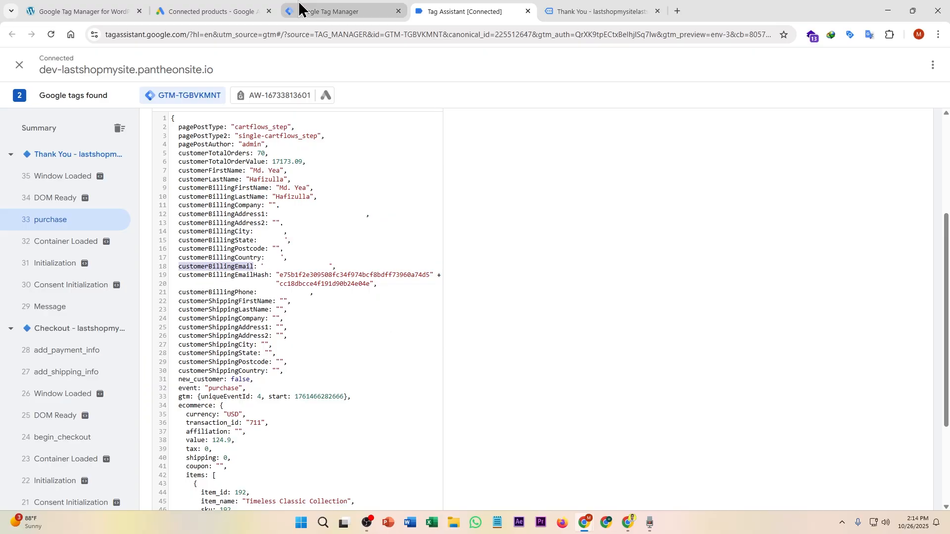
click(299, 7)
click(387, 221)
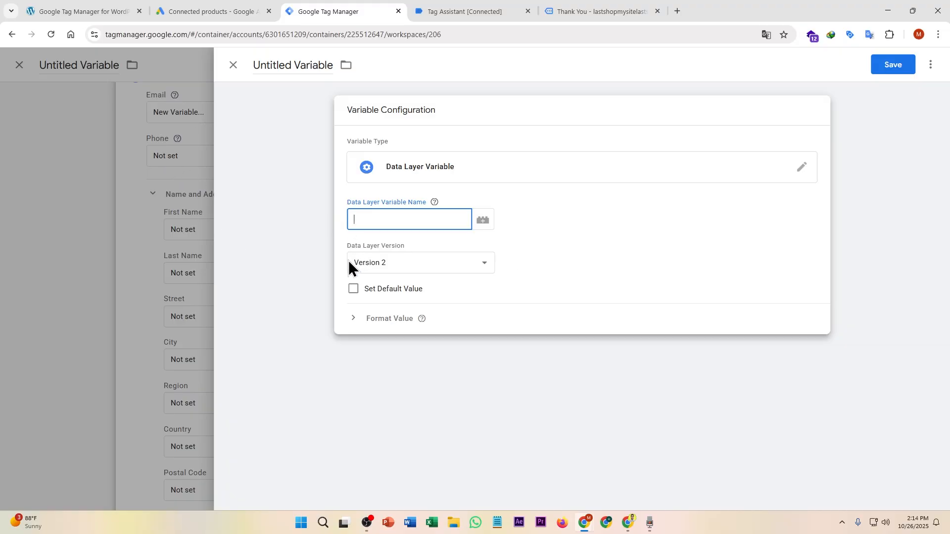
key(ctrl+v)
click(331, 161)
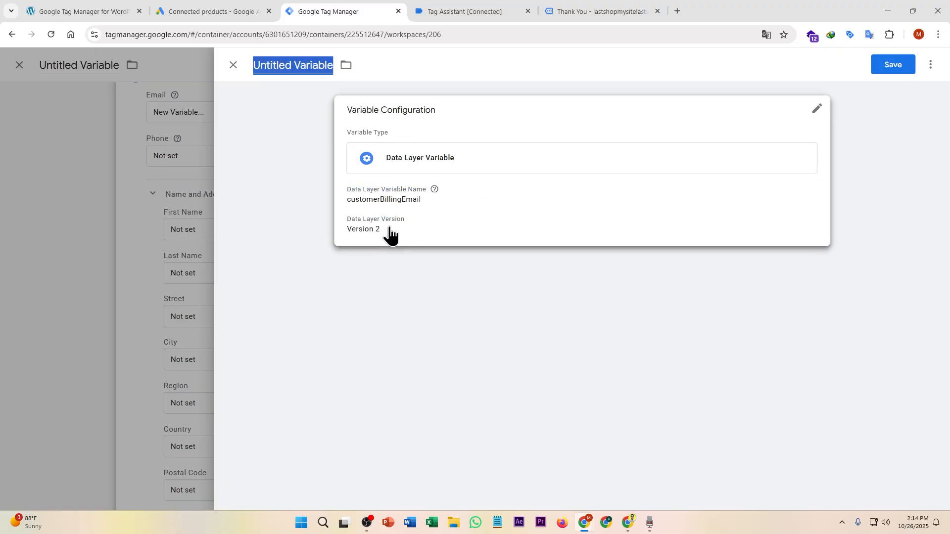
key(ctrl+v)
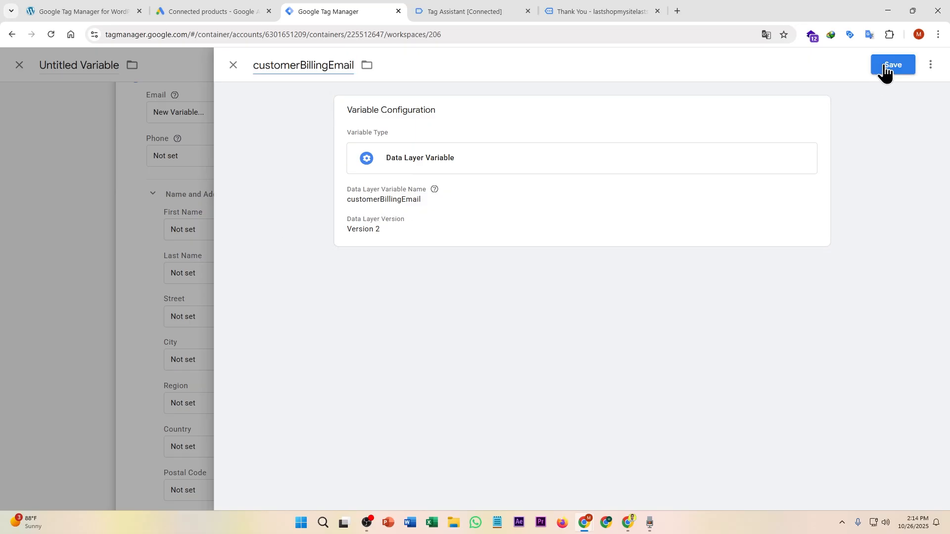
click(886, 70)
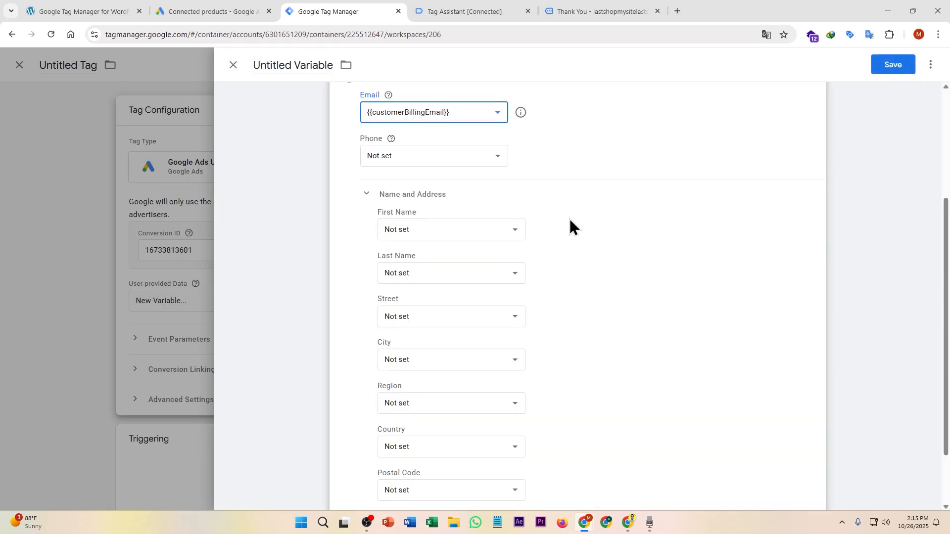
Step: Create a customerBillingPhone Data Layer Variable and assign it to the Phone field
click(489, 8)
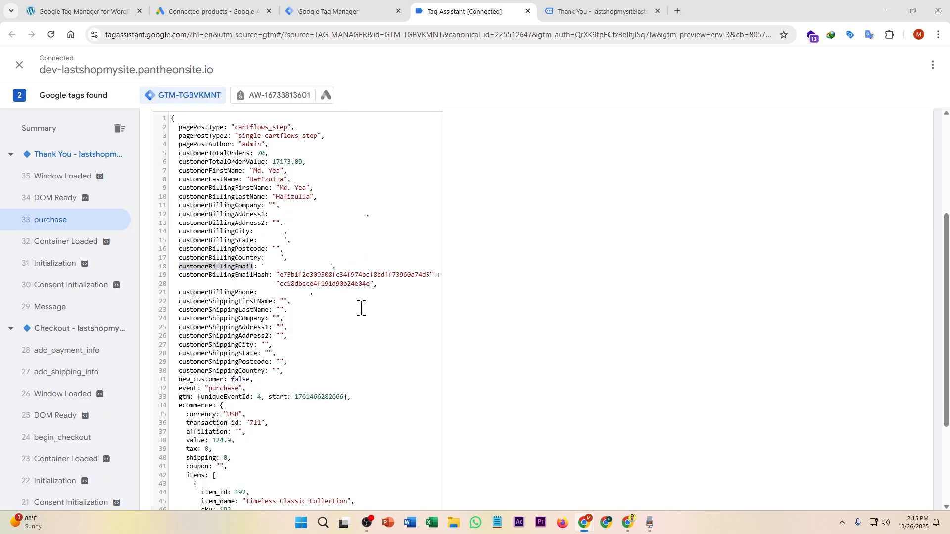
click(365, 8)
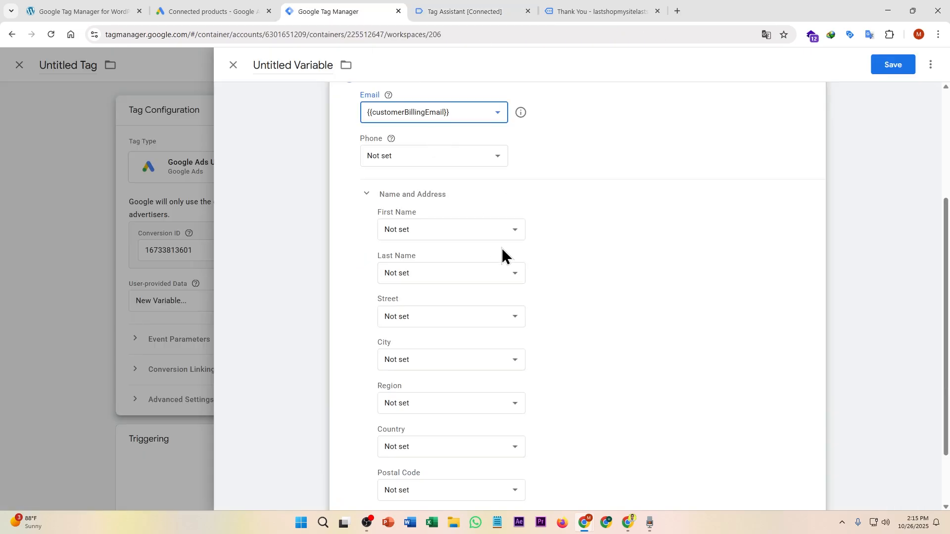
click(496, 163)
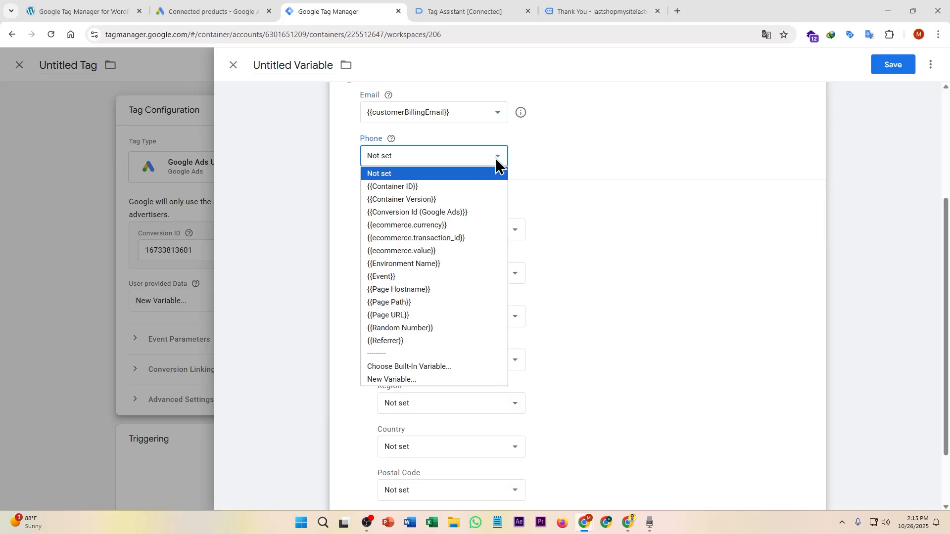
click(431, 383)
click(673, 321)
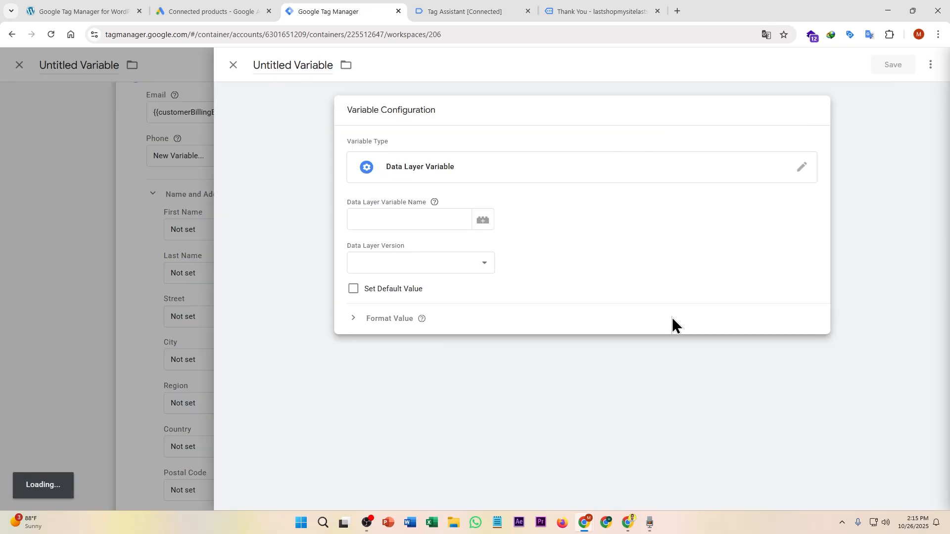
click(441, 10)
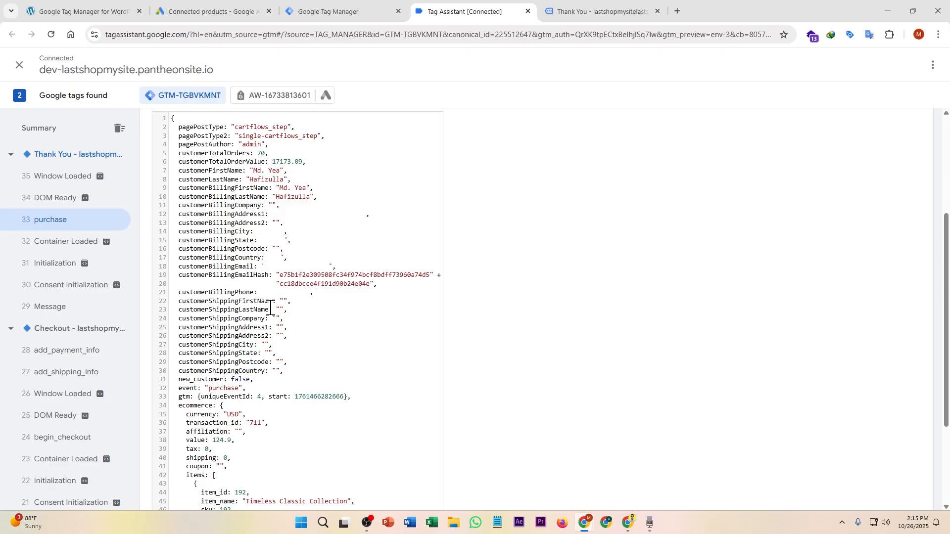
double_click(213, 292)
key(ctrl+c)
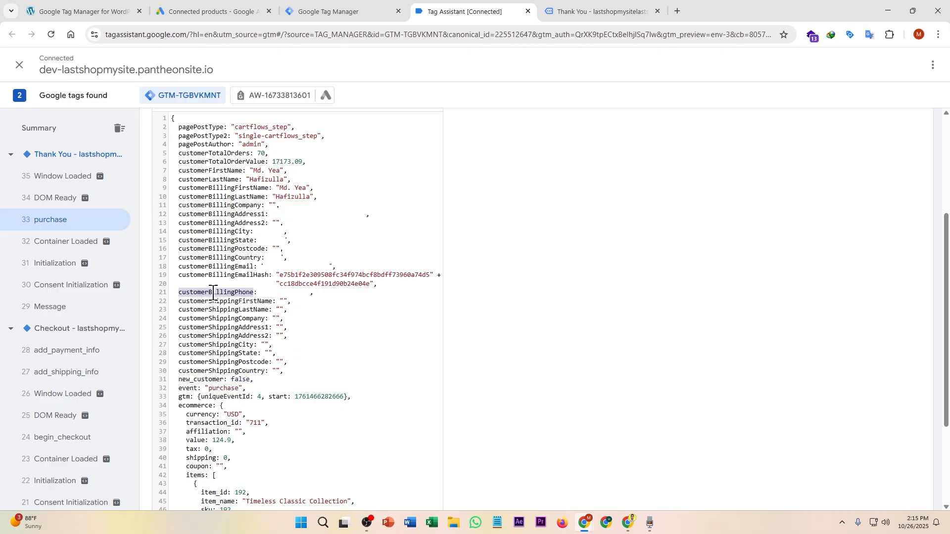
click(342, 11)
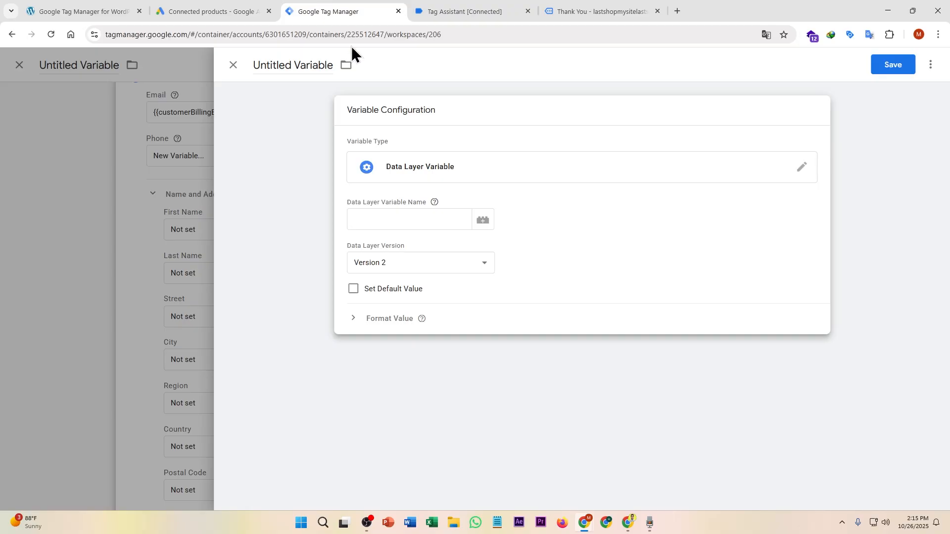
click(415, 217)
key(ctrl+v)
click(892, 64)
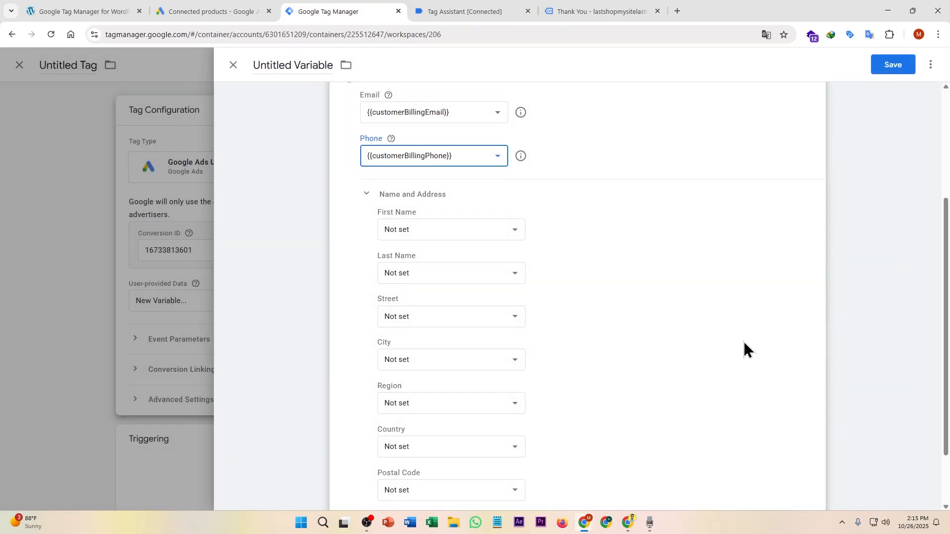
scroll(489, 208, down, 2)
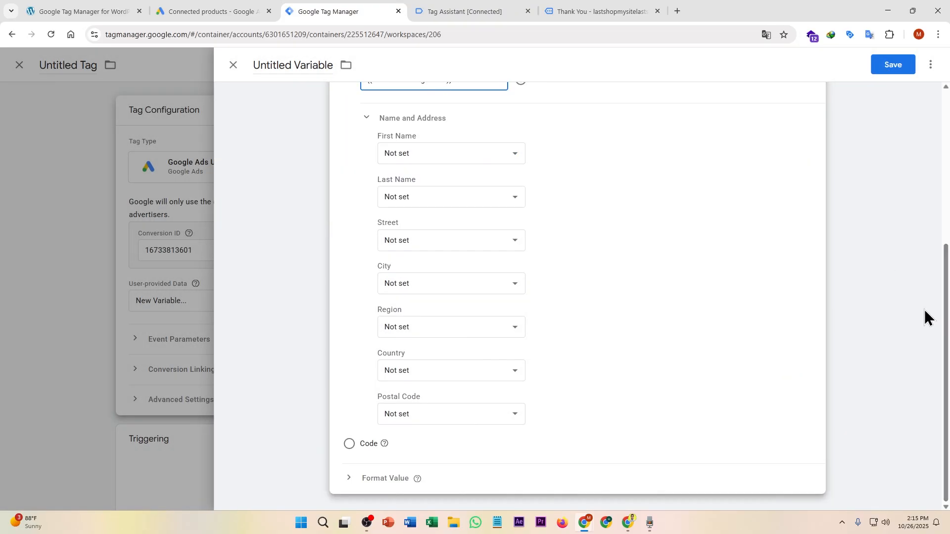
Step: Create a customerBillingFirstName Data Layer Variable and assign it to First Name
click(506, 158)
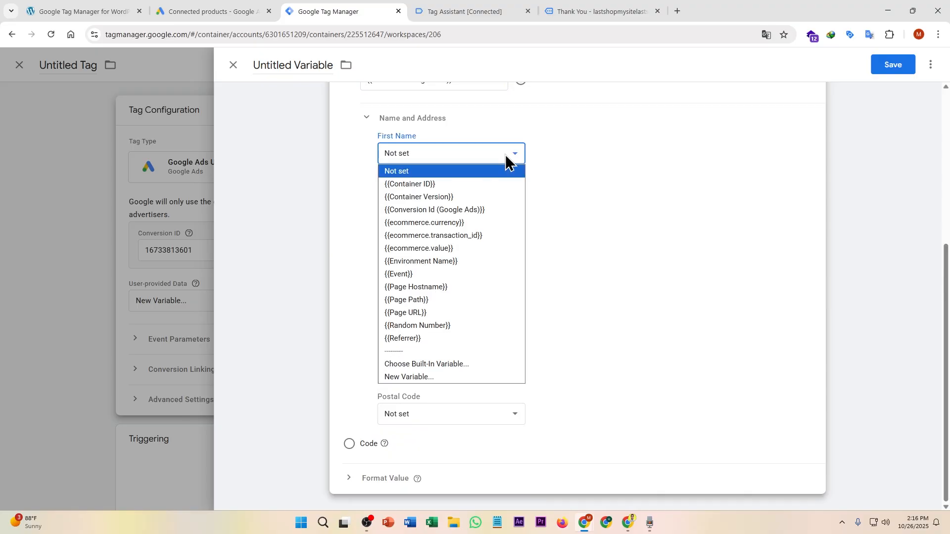
click(424, 380)
key(ctrl+Tab)
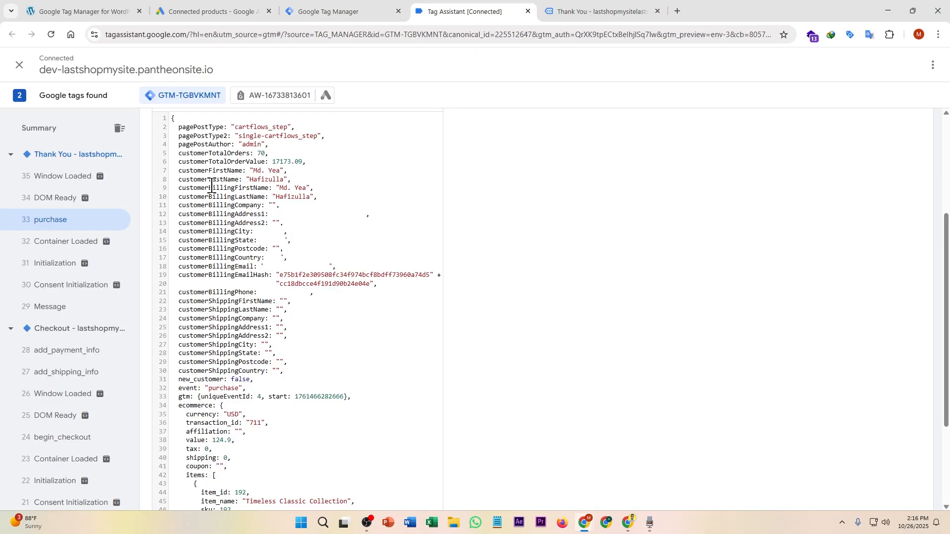
double_click(211, 187)
key(ctrl+c)
key(ctrl+shift+Tab)
key(ctrl+v)
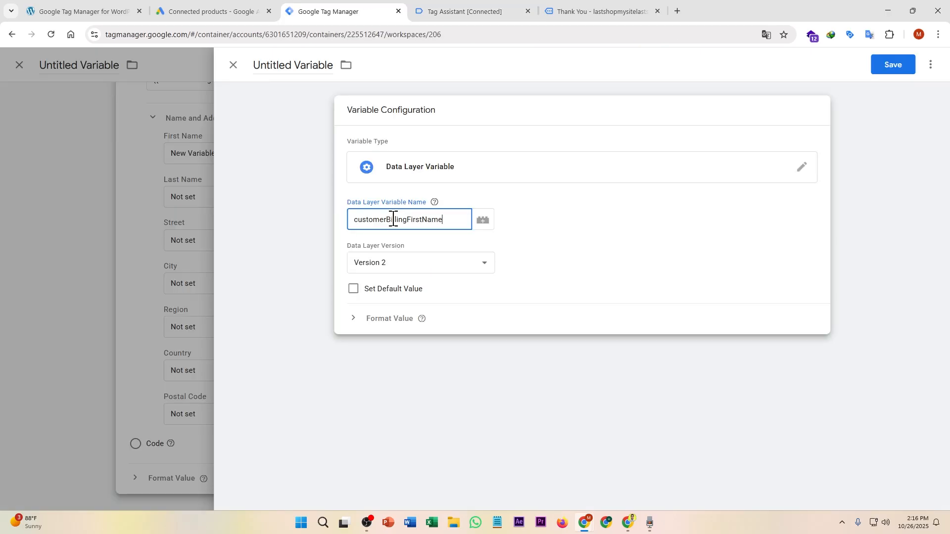
click(274, 58)
key(ctrl+v)
click(903, 69)
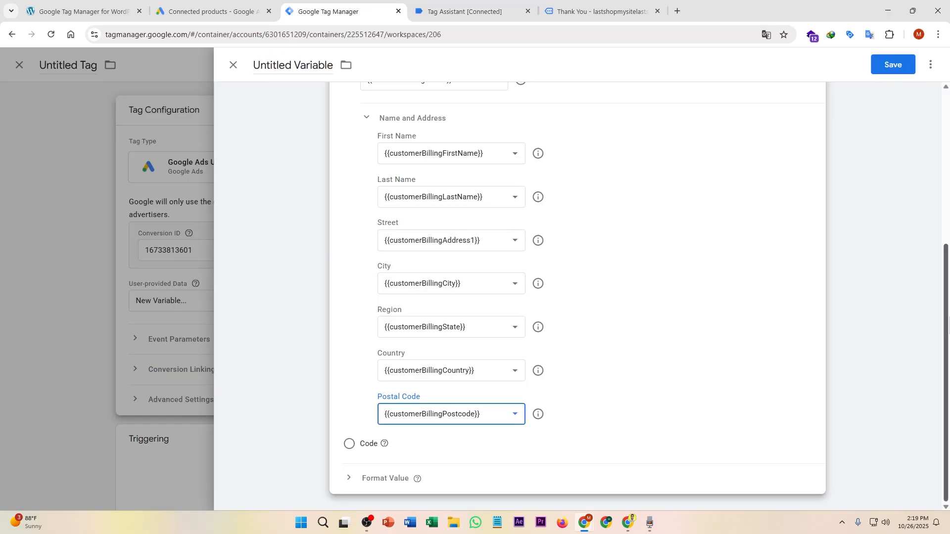
Step: Go through the remaining Name and Address fields of the user-provided data variable
drag(948, 324, 893, 403)
click(659, 240)
drag(943, 316, 939, 224)
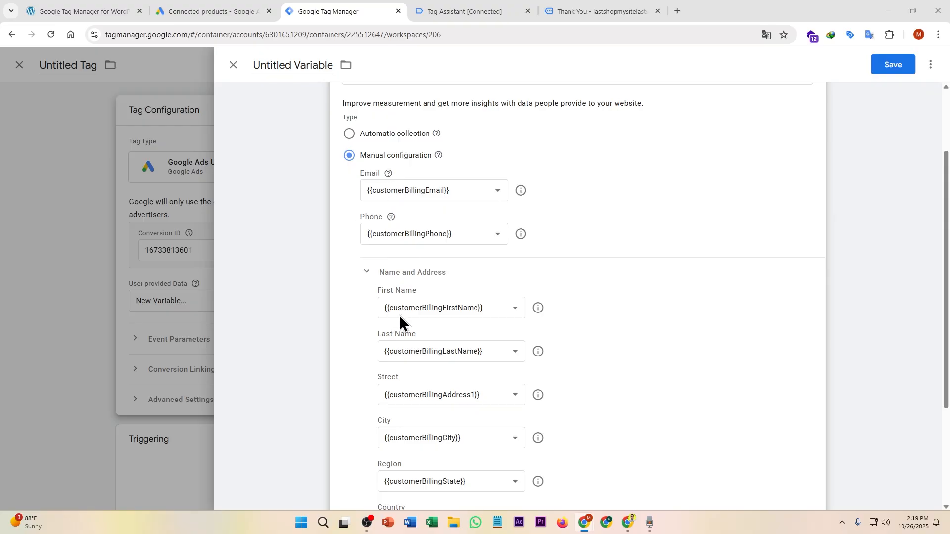
scroll(425, 366, down, 3)
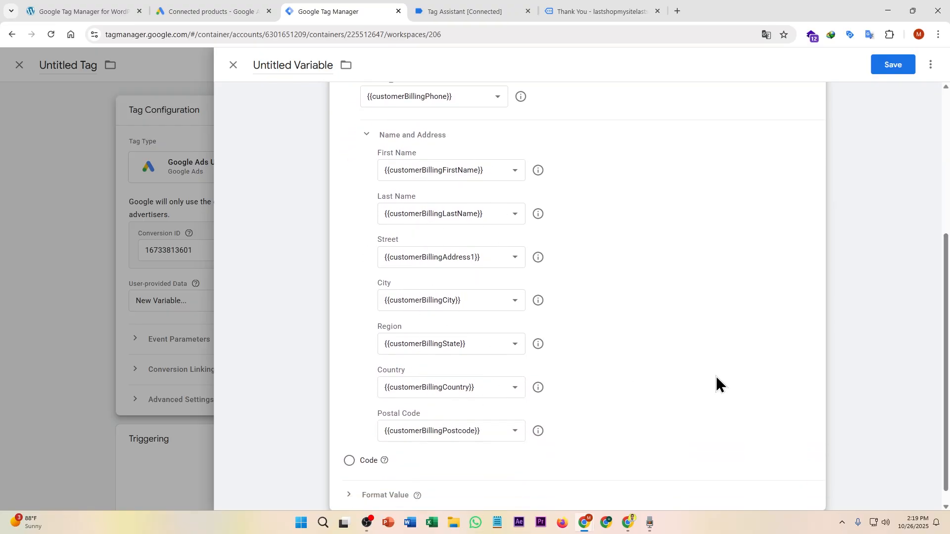
scroll(717, 383, down, 2)
scroll(574, 296, up, 3)
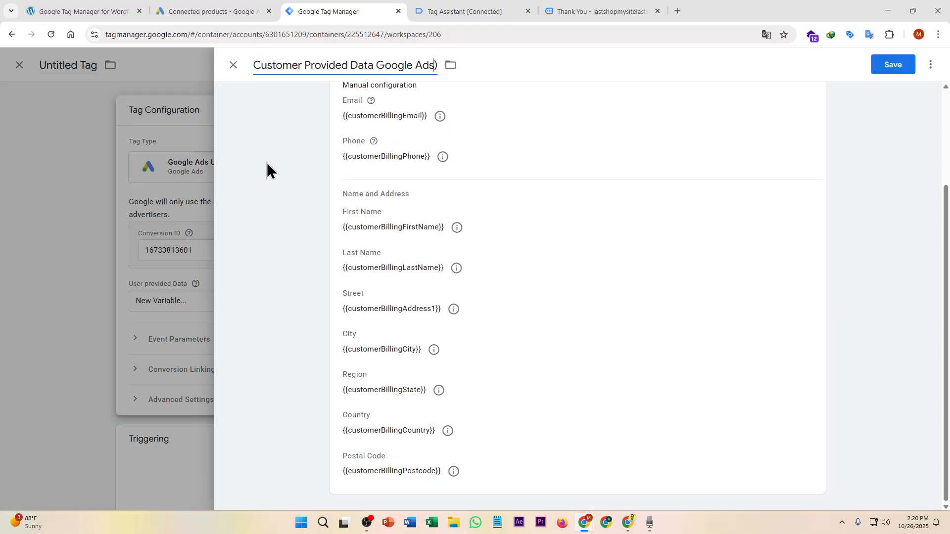
Step: Complete the variable title 'Customer Provided Data (Google Ads)' and save it as the tag's User-provided Data
text(()
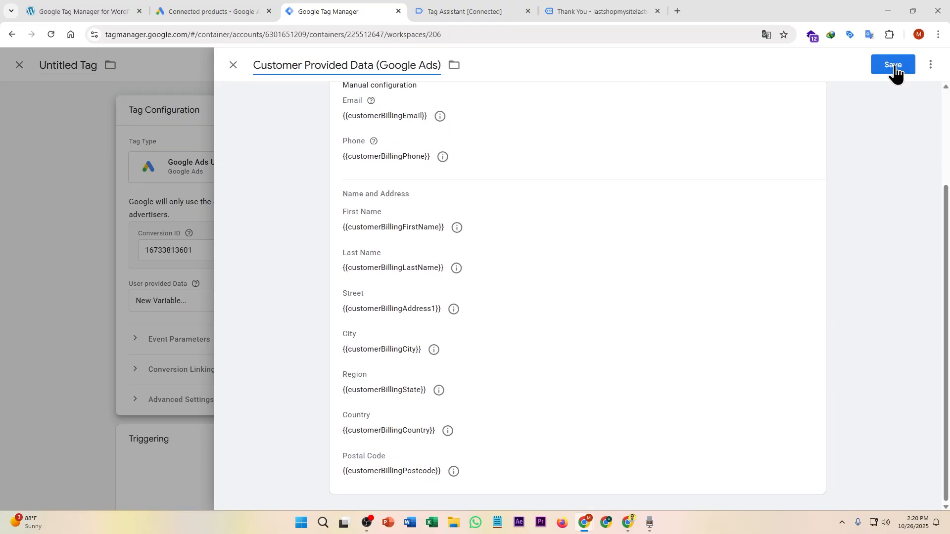
click(895, 69)
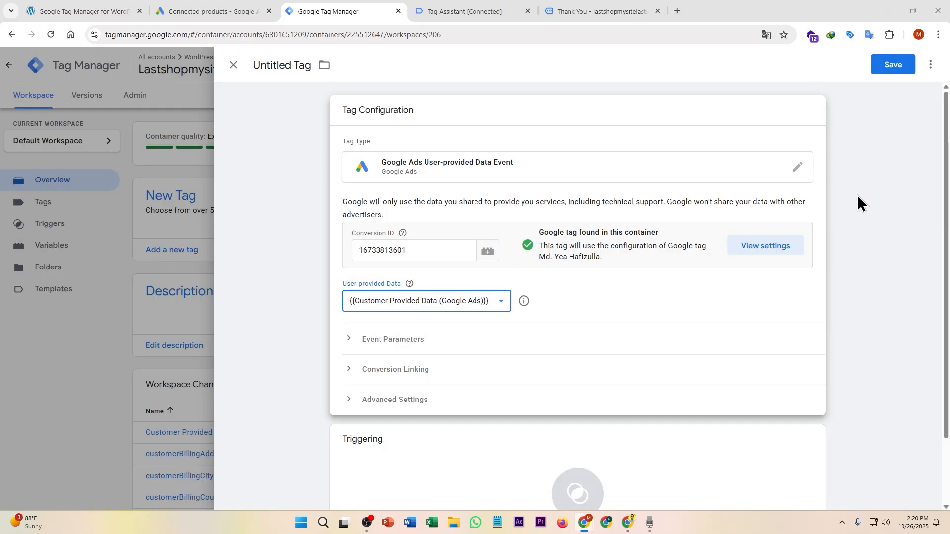
scroll(892, 188, down, 2)
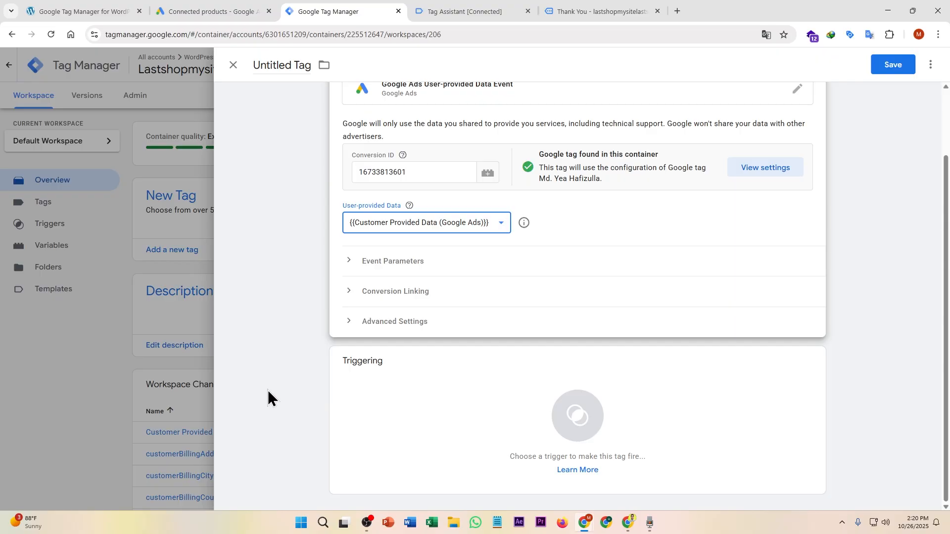
Step: Fire the tag on Purchase Trigger, save it, and publish the container as Version 206
click(420, 422)
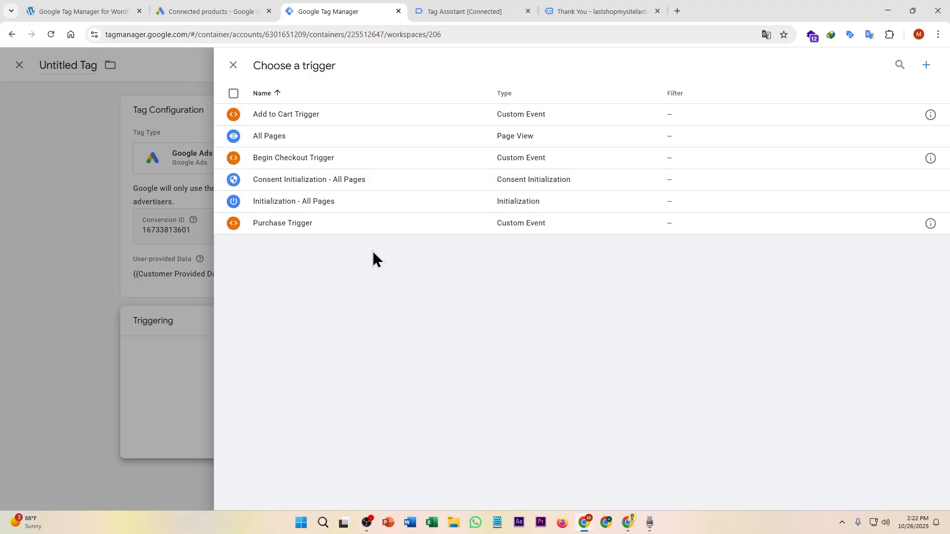
click(376, 224)
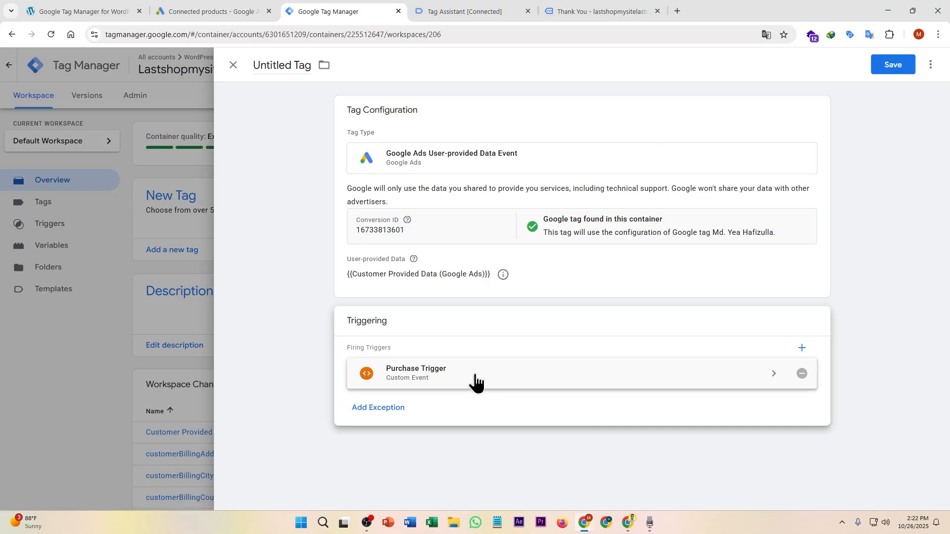
click(886, 70)
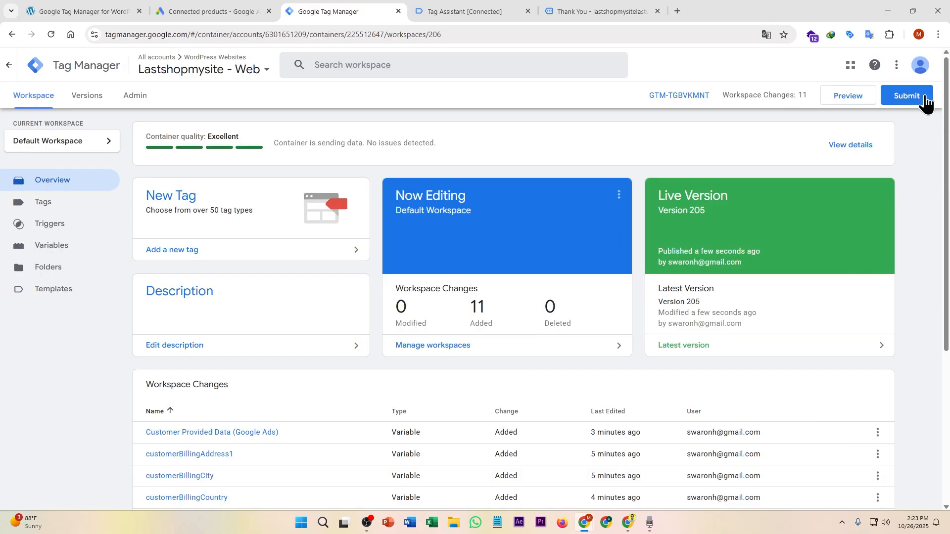
click(919, 97)
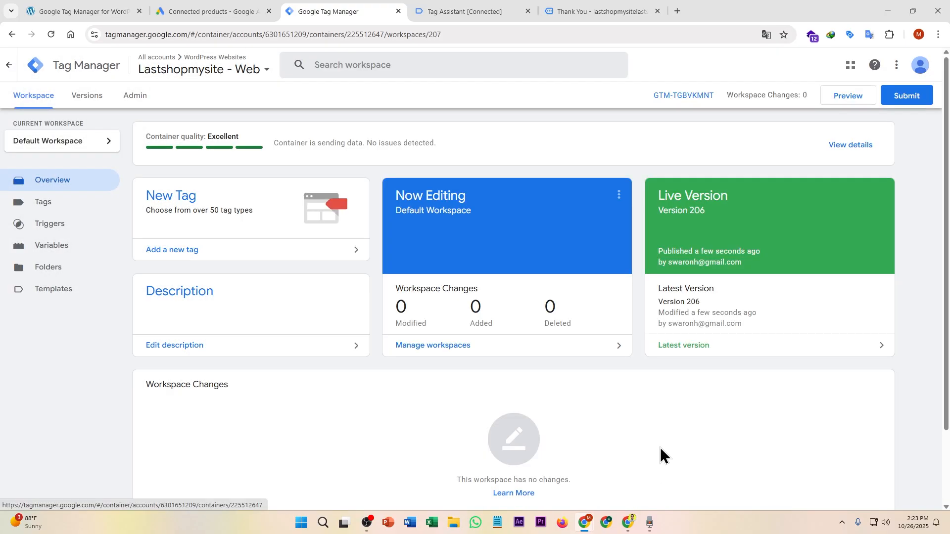